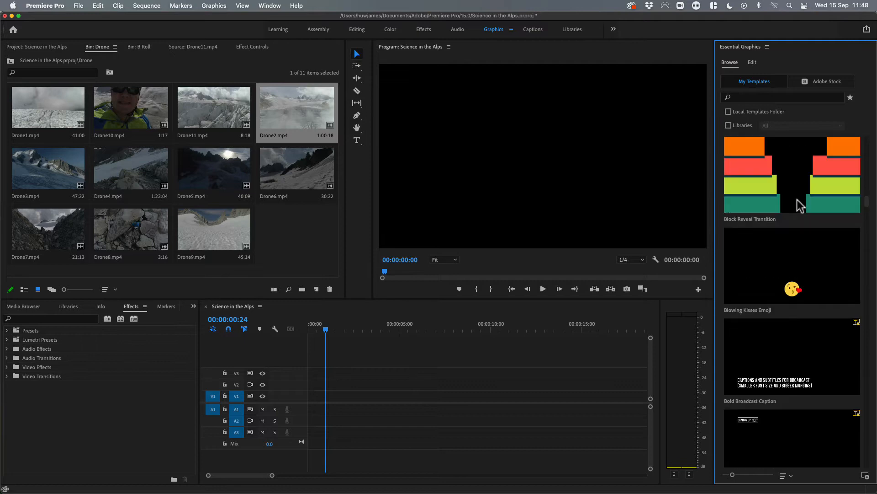
Step: Look through the available motion graphics templates in the Essential Graphics library
scroll(779, 267, down, 15)
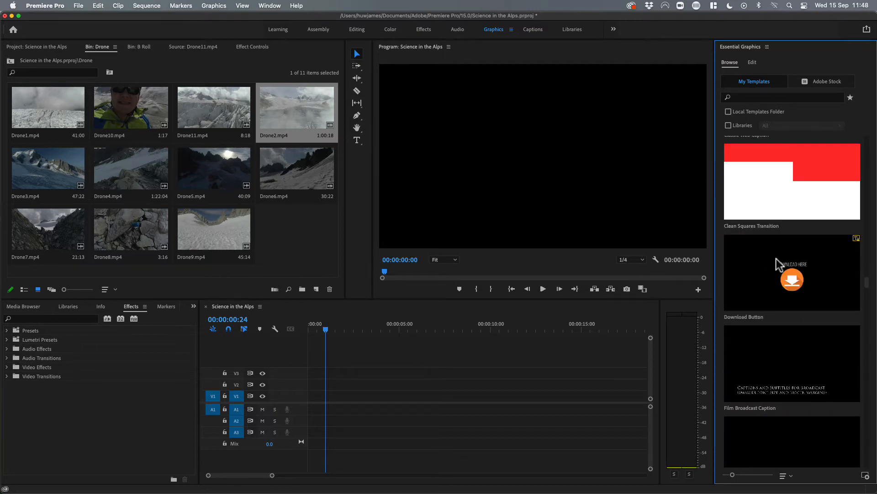
scroll(777, 259, down, 5)
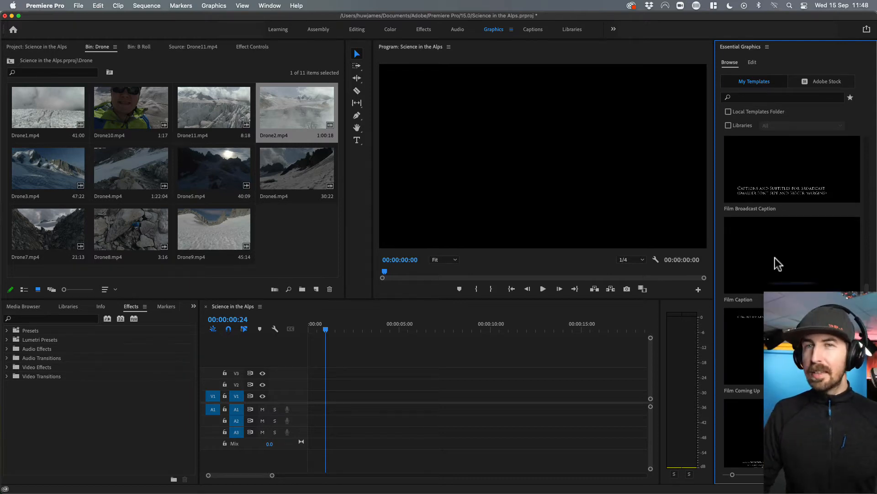
scroll(776, 257, down, 5)
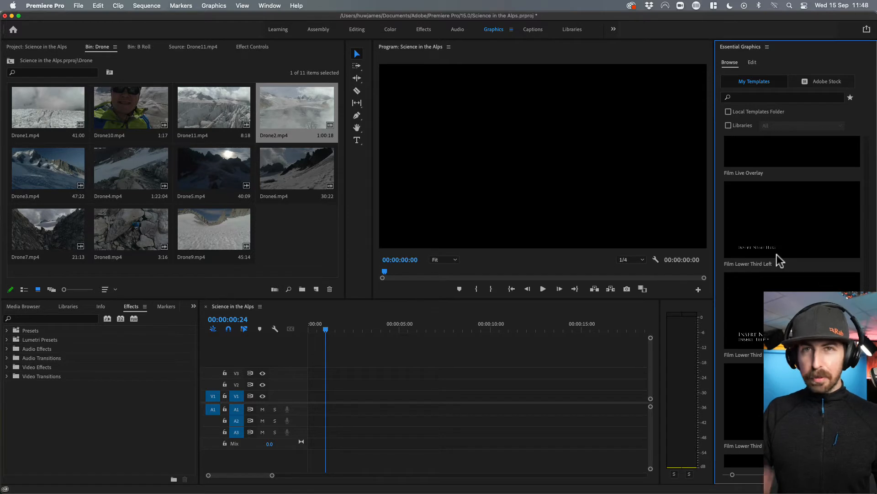
scroll(777, 254, down, 5)
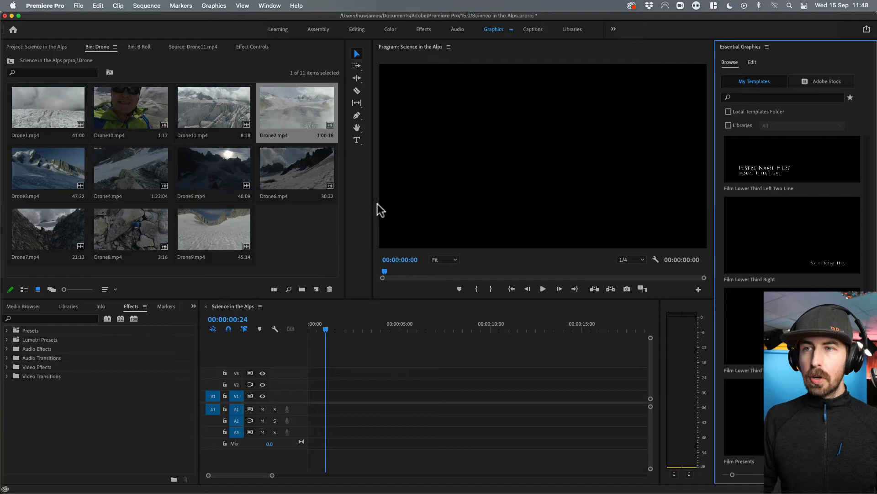
Step: Open Drone2.mp4 as the source clip and mark a section 00:00:04:17 long with in and out points
double_click(295, 122)
drag(109, 270, 48, 290)
key(i)
key(o)
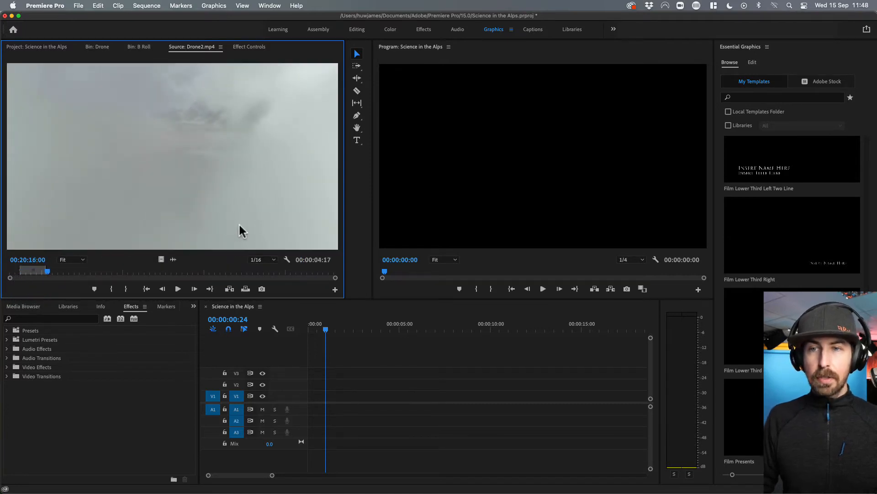
Step: Place only the video of the marked drone section at the start of track V1 and extend its end to 00:00:04:23
drag(161, 259, 308, 394)
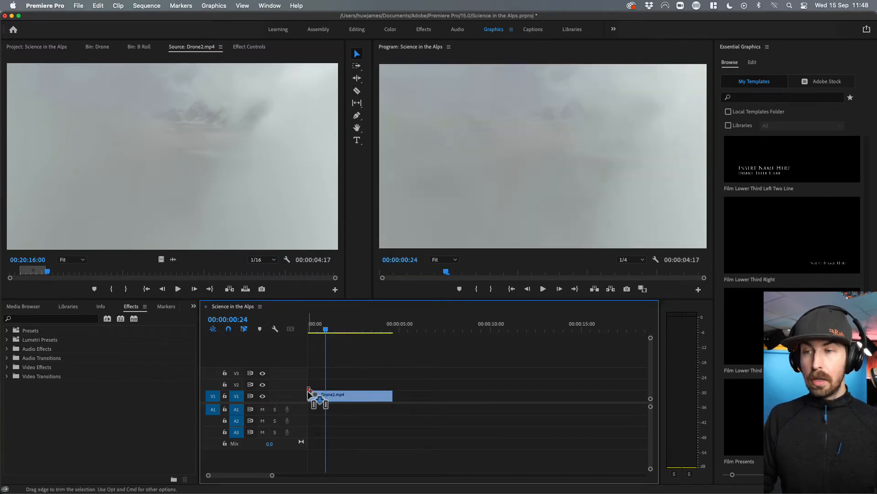
drag(393, 399, 396, 399)
drag(314, 328, 351, 331)
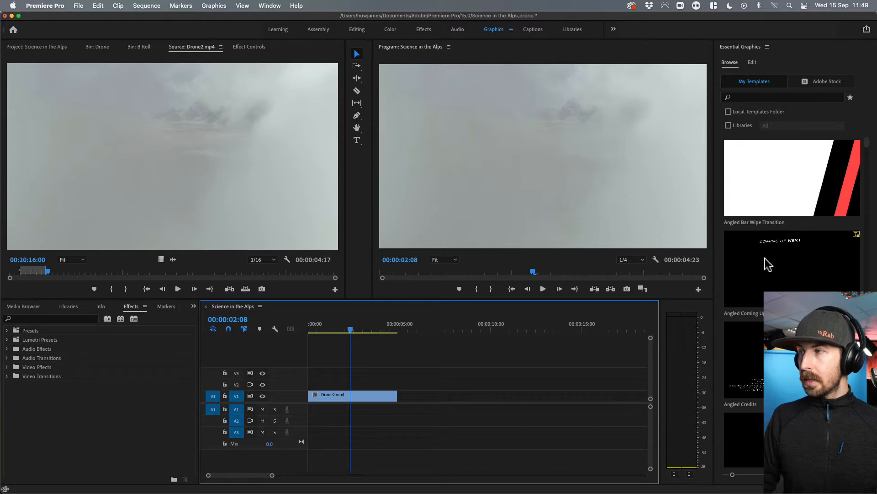
Step: Search the templates for "basic" and place Basic Default Title on track V2 at the start of the sequence, above the drone clip
click(767, 97)
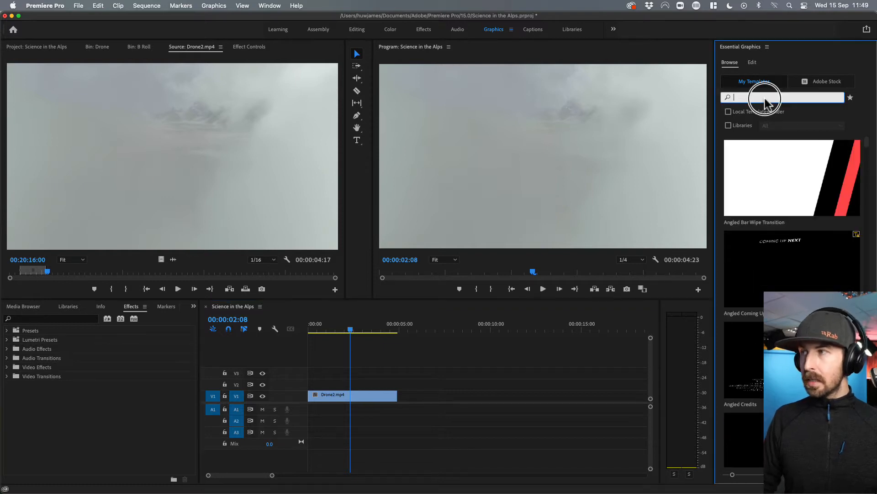
text(basic)
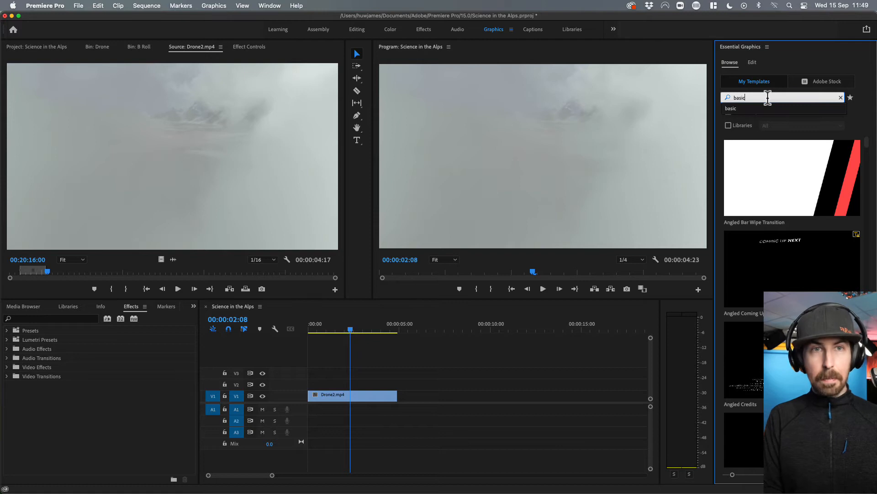
key(Return)
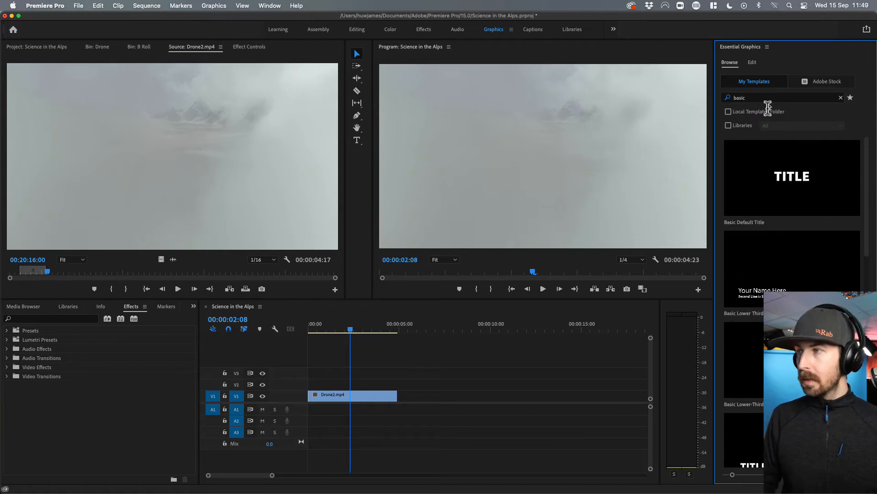
click(737, 196)
drag(737, 196, 308, 386)
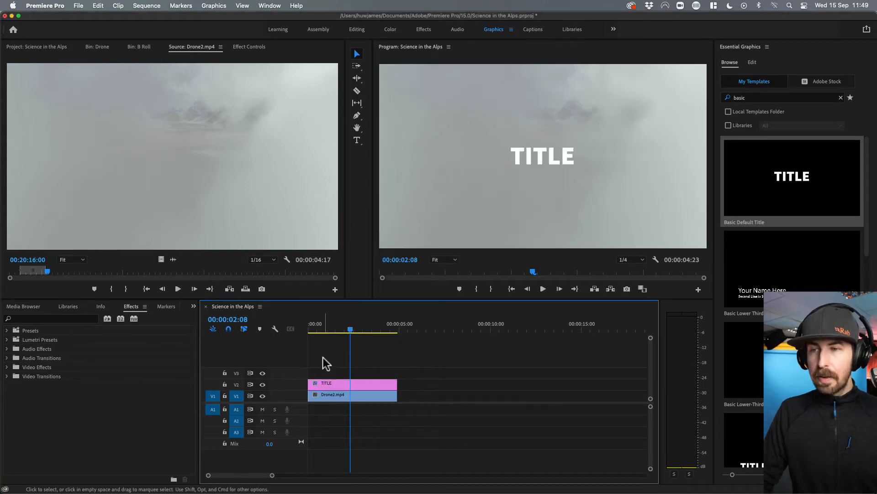
Step: Replace the title's placeholder text with "SCIENCE IN THE ALPS" on two lines, breaking after "IN"
drag(314, 329, 332, 332)
click(344, 384)
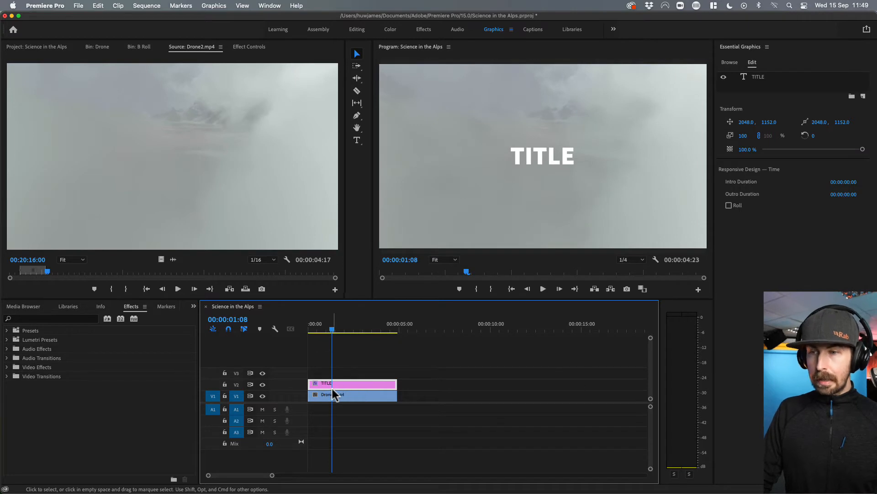
click(558, 157)
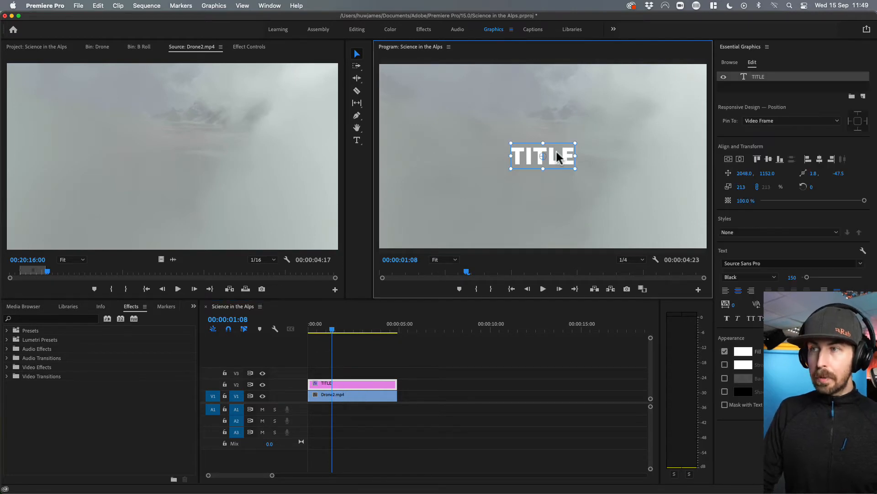
double_click(556, 155)
click(766, 78)
double_click(548, 151)
text(S)
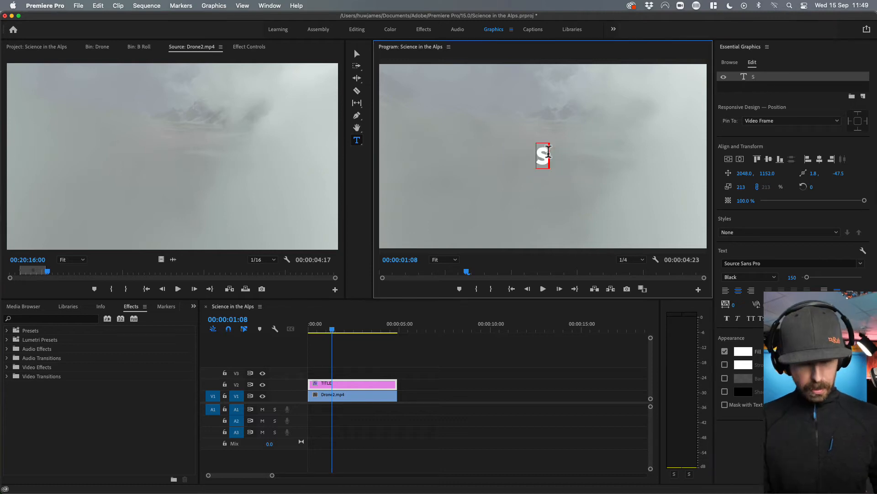
text(CIENCE IN)
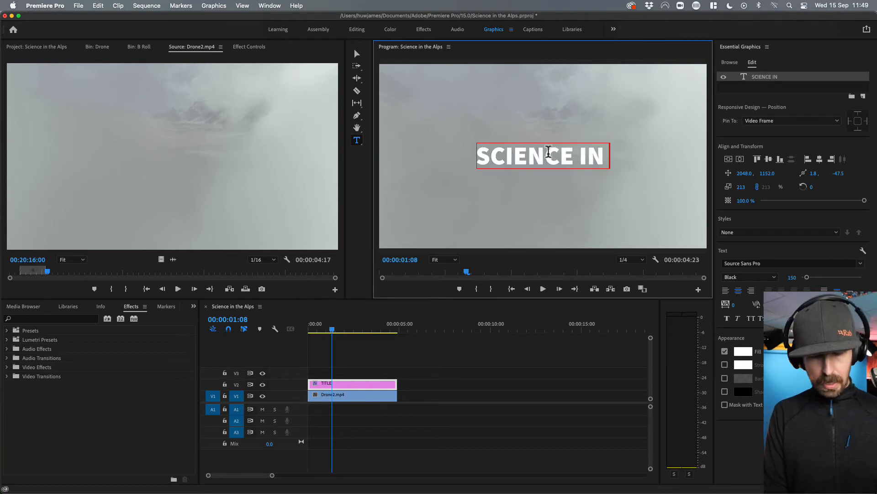
text( THE ALPS)
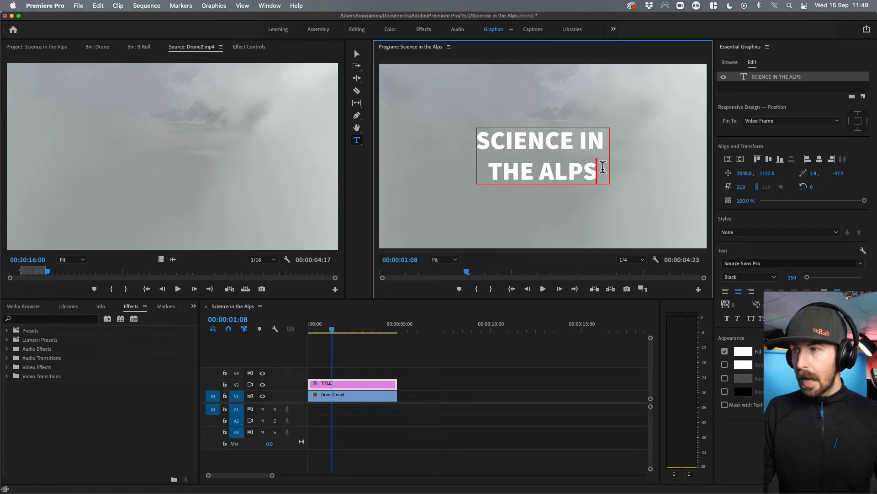
drag(452, 143, 602, 172)
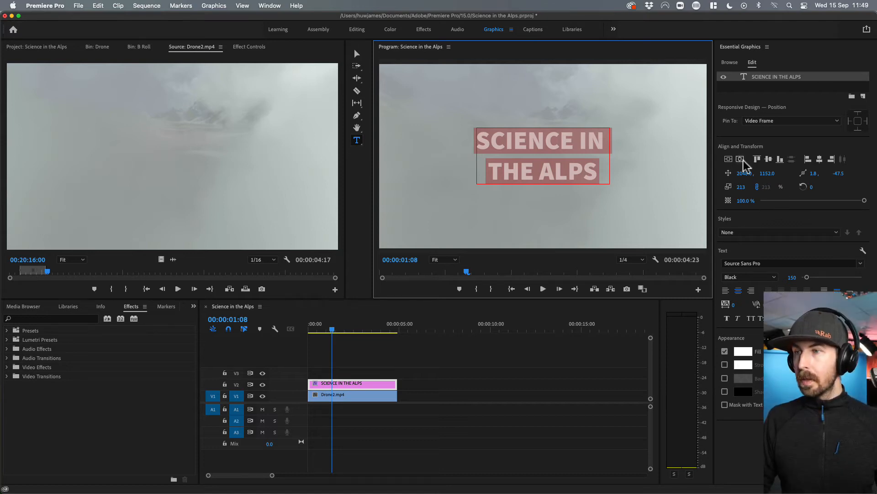
Step: Apply the default transition to the start of the SCIENCE IN THE ALPS title clip and play back the fade-in
click(314, 329)
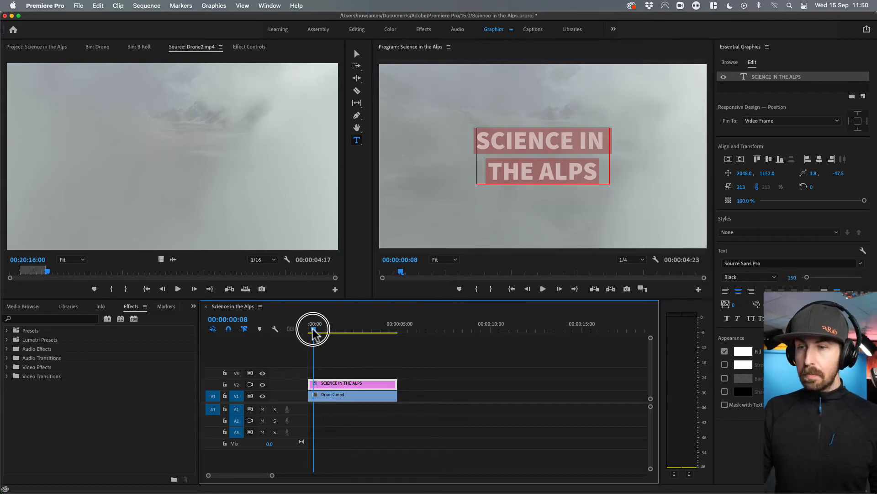
drag(313, 330, 322, 336)
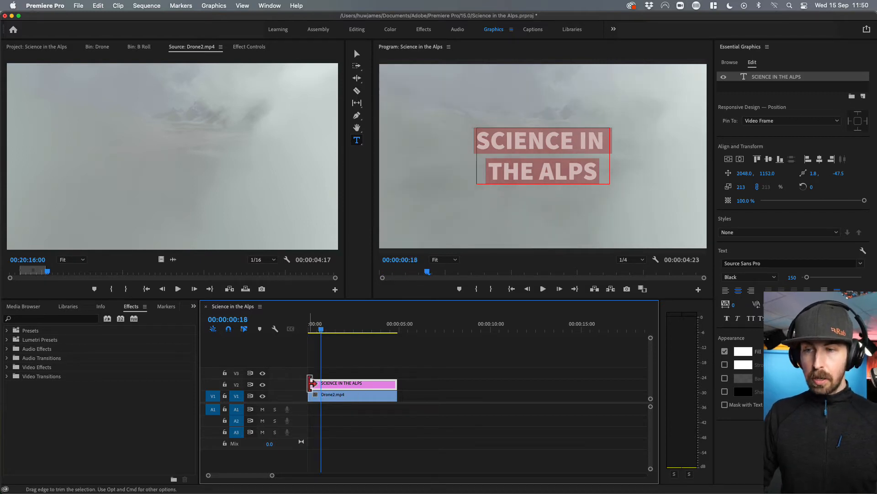
right_click(311, 383)
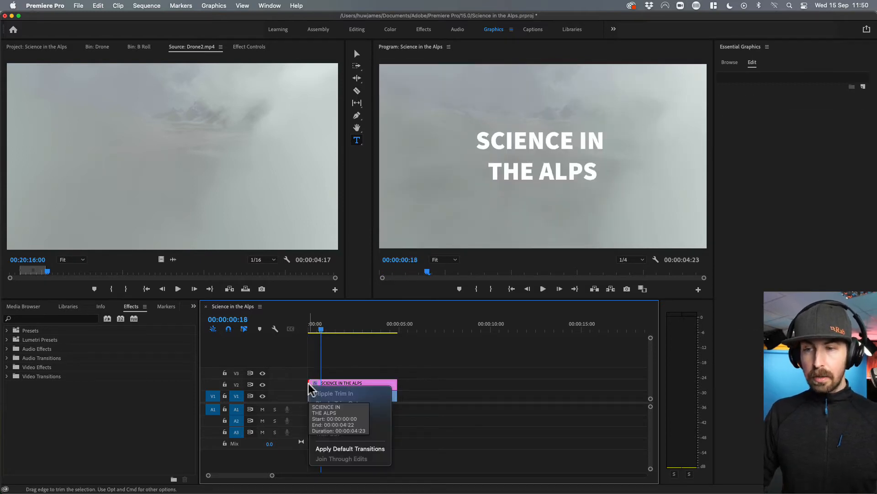
click(359, 447)
drag(313, 331, 303, 335)
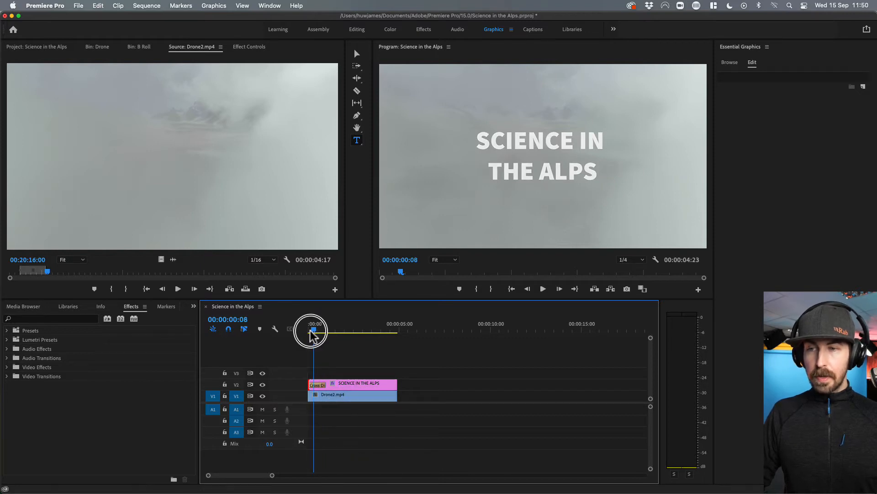
key(space)
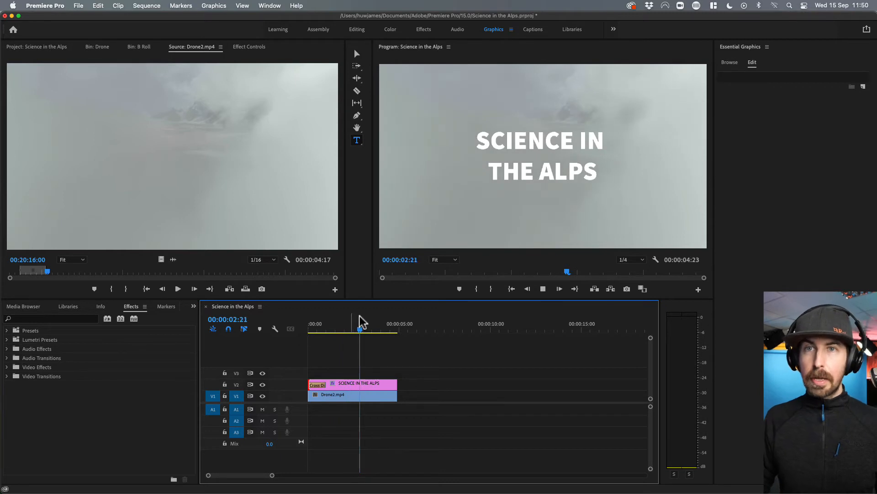
key(space)
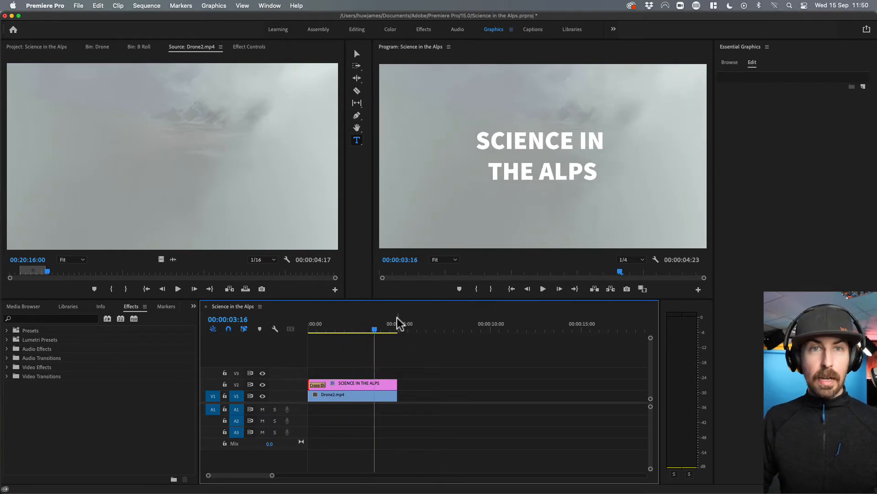
Step: Mark a 00:00:13:11 section of ARoll.mp4 from the A Roll bin, place it directly after the drone clip, and mute track A1
click(59, 48)
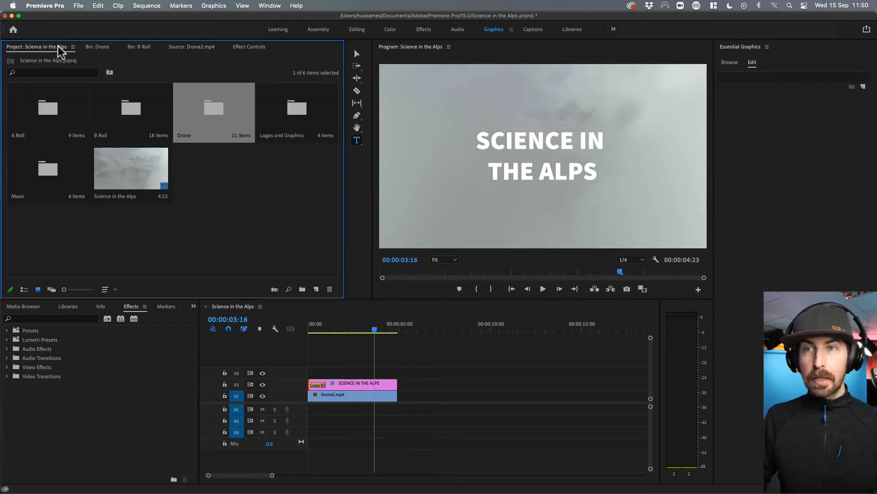
double_click(67, 122)
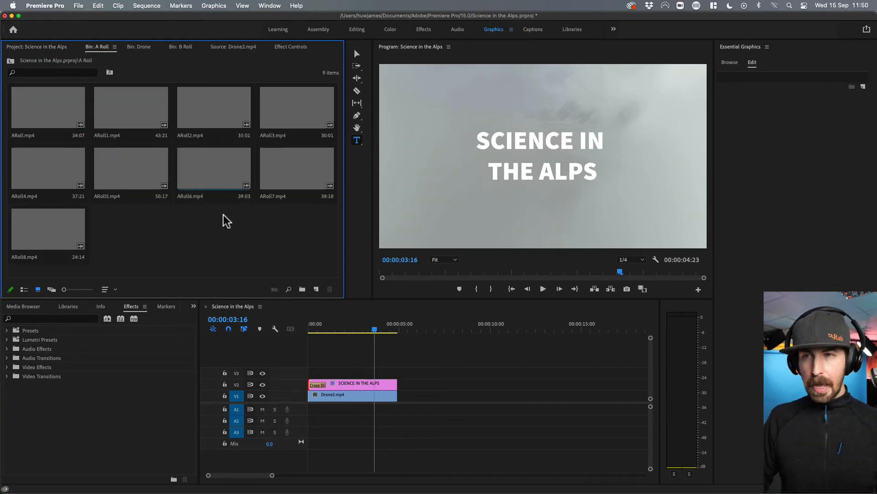
double_click(46, 118)
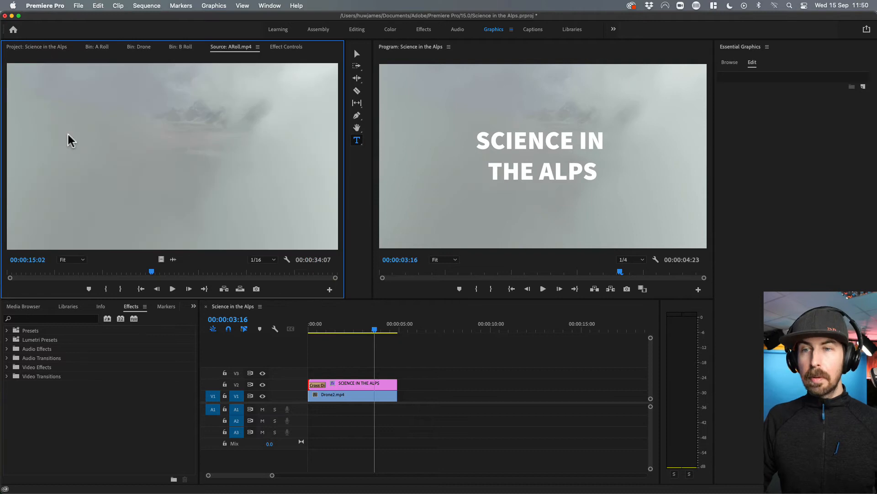
drag(114, 274, 425, 409)
key(i)
key(o)
drag(405, 326, 446, 338)
click(263, 410)
Step: Place the right-aligned Basic Lower-Third template on track V2 above the ARoll.mp4 clip, starting at 00:00:07:14
click(730, 64)
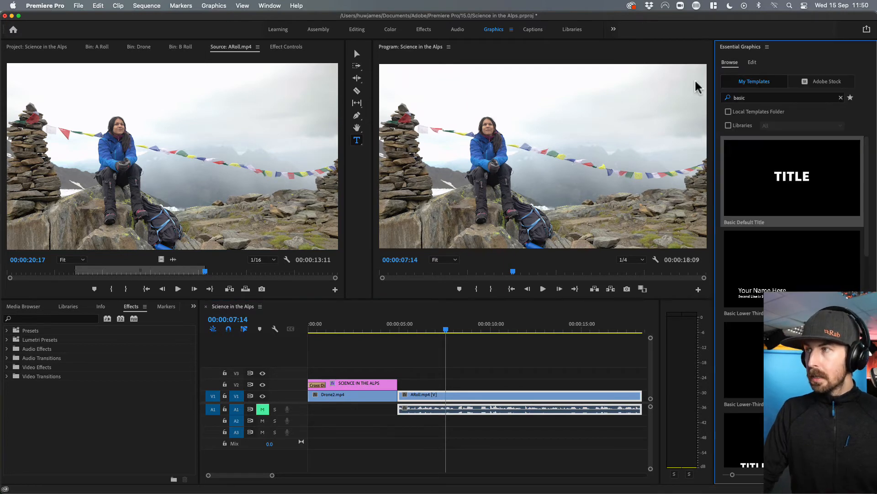
click(746, 98)
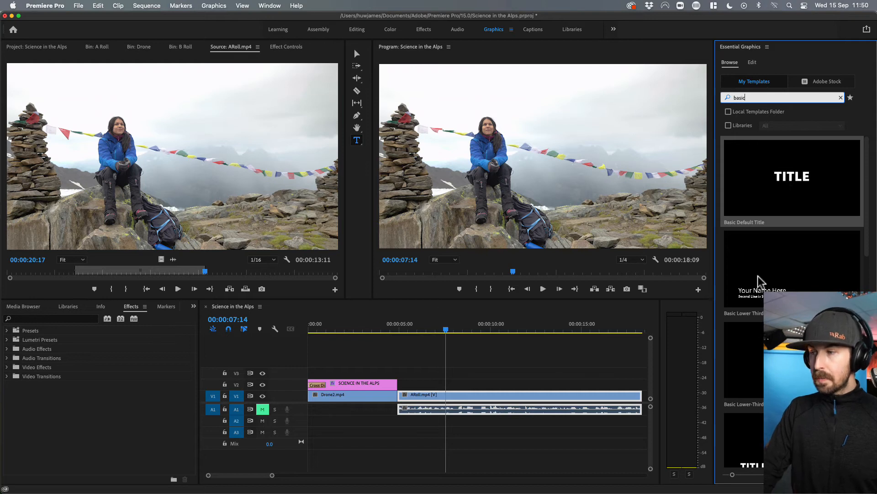
scroll(792, 229, down, 5)
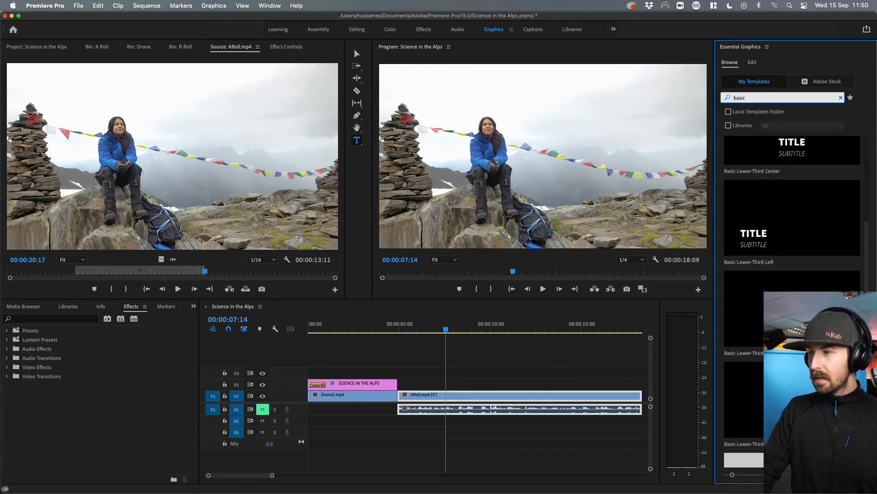
click(756, 339)
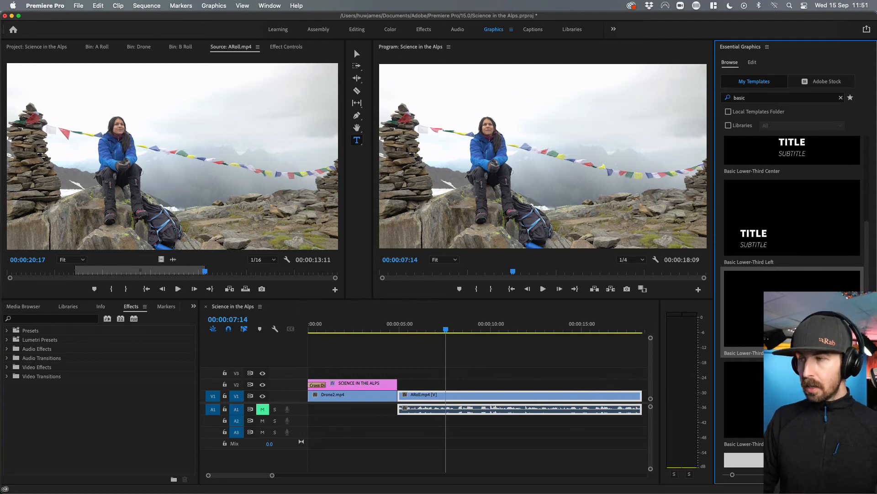
drag(791, 316, 447, 388)
Step: Replace the lower third's title with the speaker's first name in capitals and its subtitle with "CLIMBER/SCIENTIST"
click(445, 325)
drag(445, 326, 451, 328)
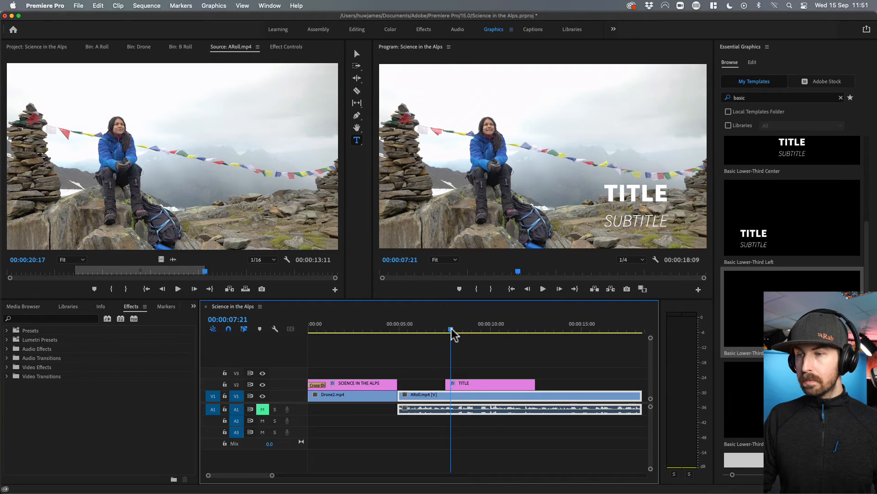
click(485, 388)
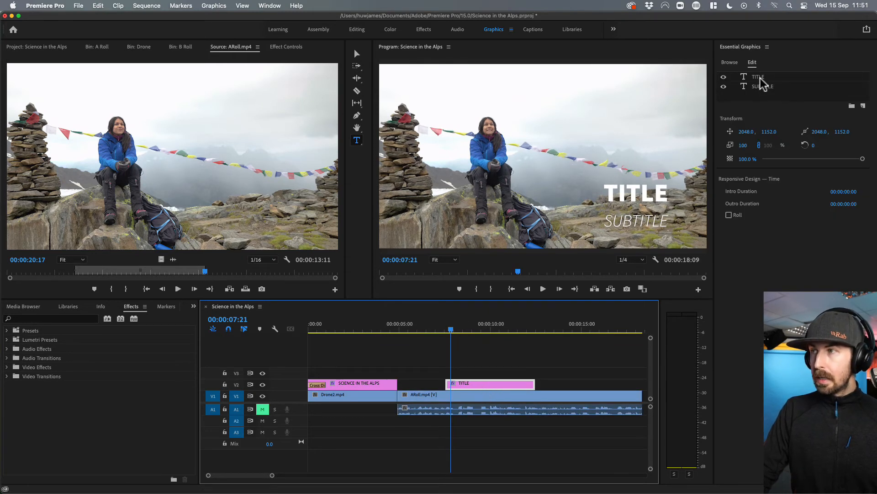
click(760, 77)
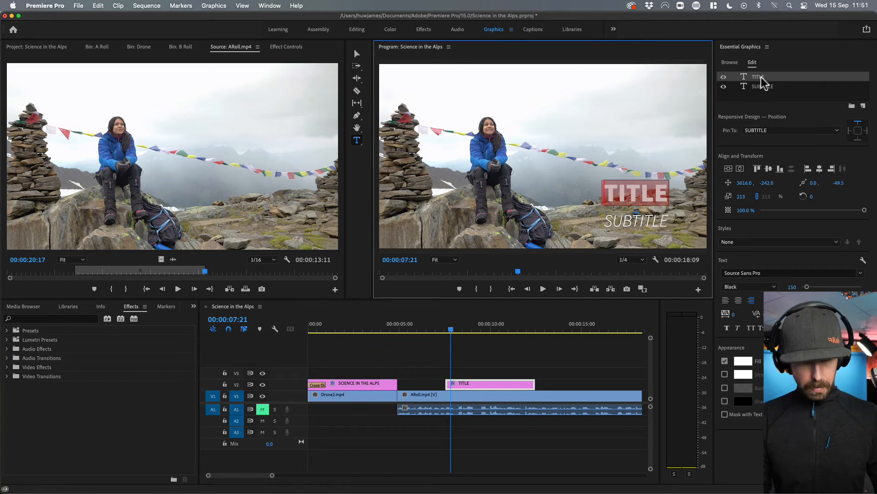
text(TAMARA)
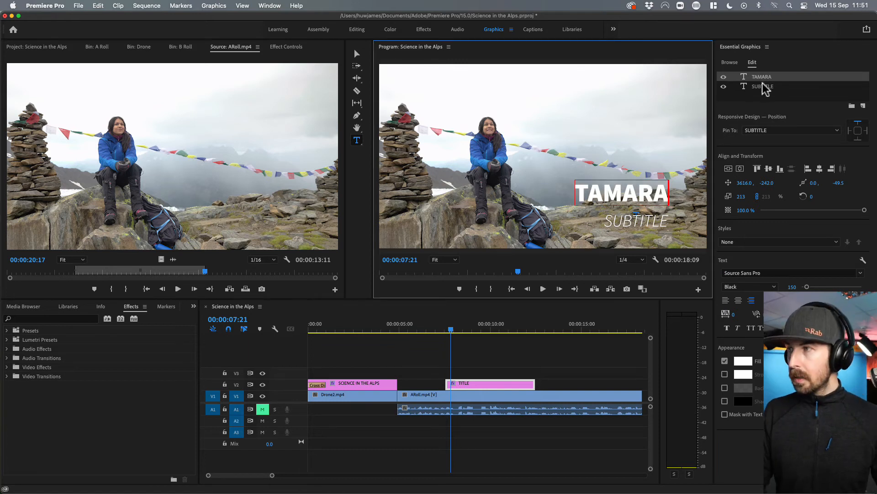
click(766, 87)
text(CLIM)
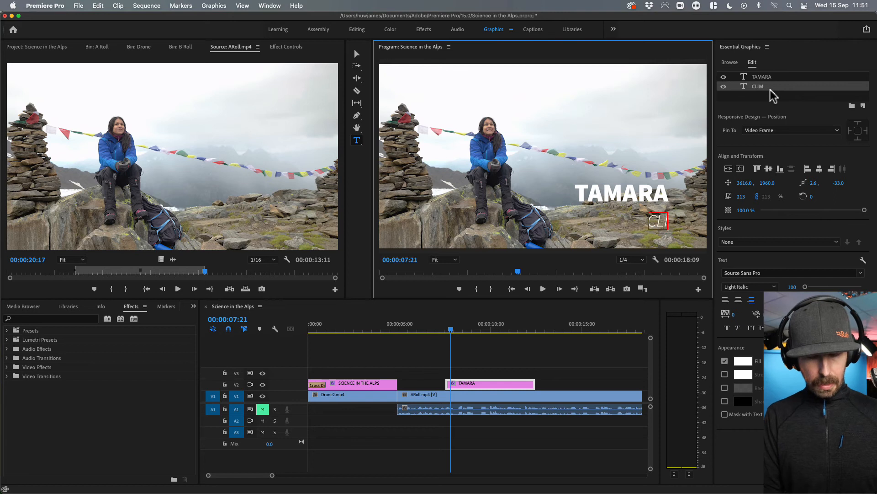
text(BER/SCIENTIST)
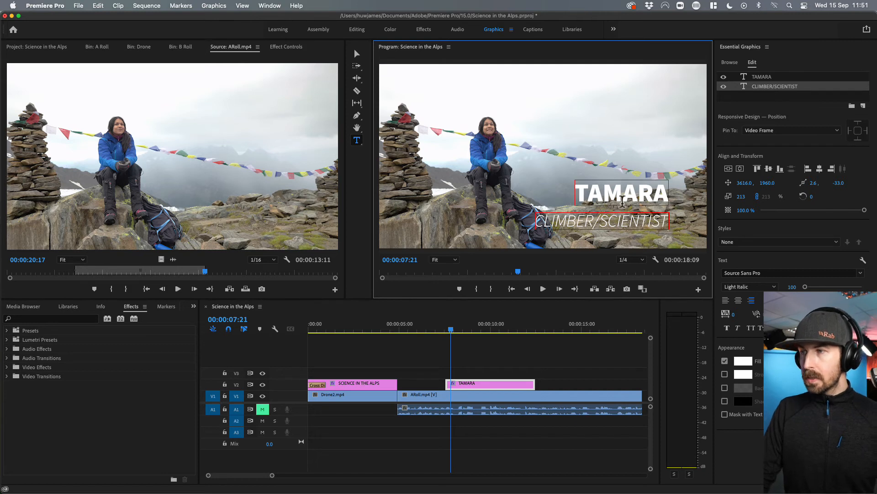
click(622, 201)
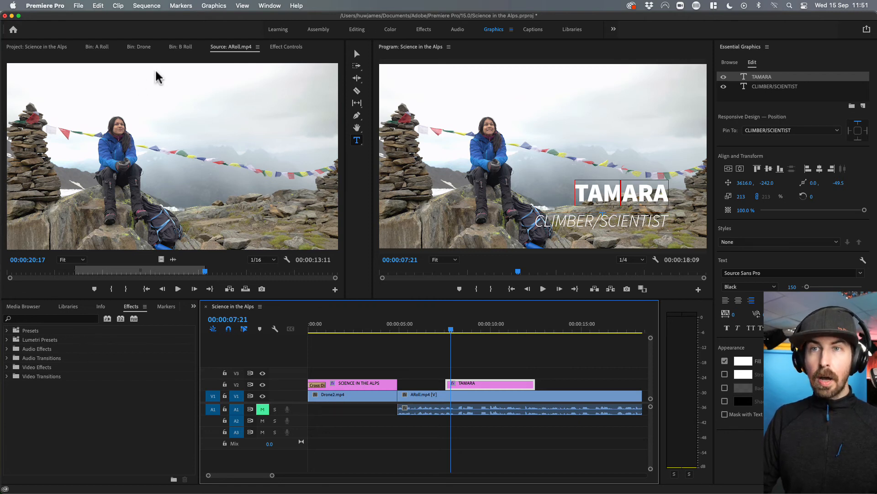
Step: Move the whole lower third down and to the right using Vector Motion, to position 2421.0, 1336.8, and play back its start
click(297, 47)
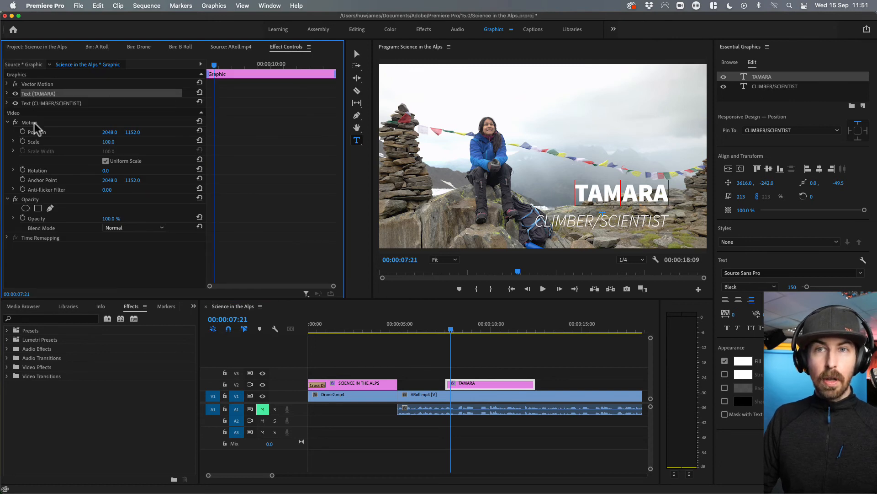
click(45, 84)
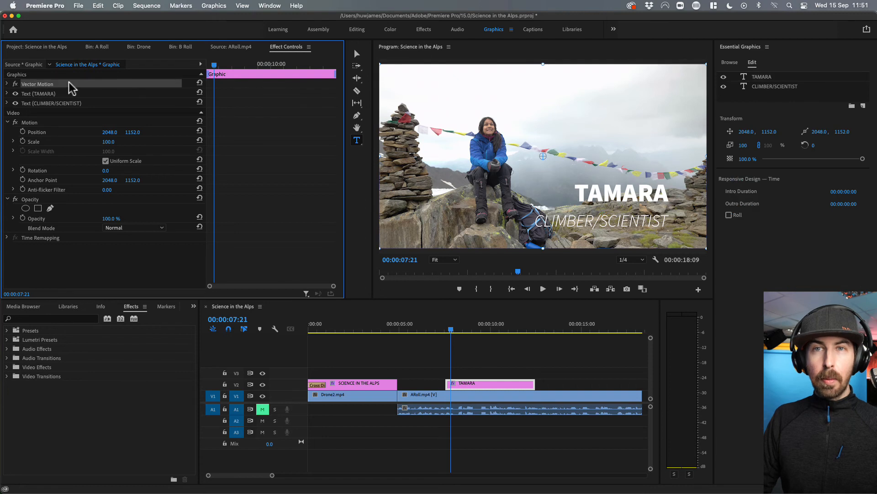
click(7, 84)
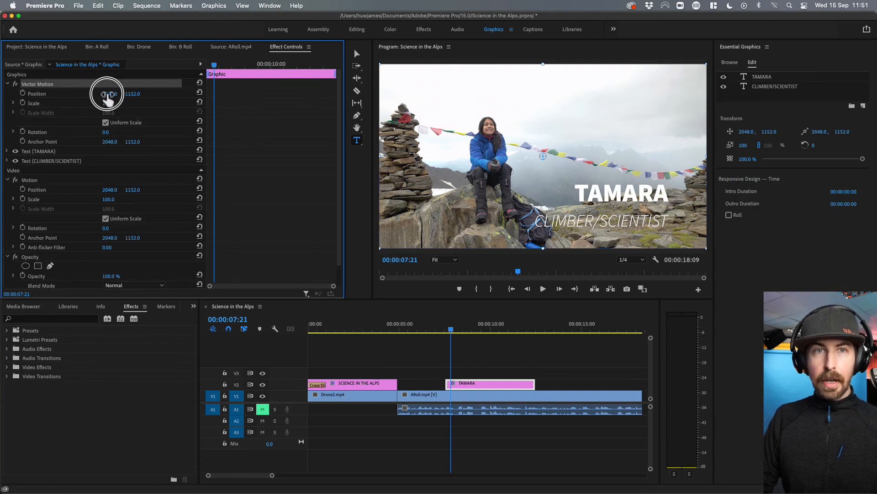
drag(107, 93, 135, 94)
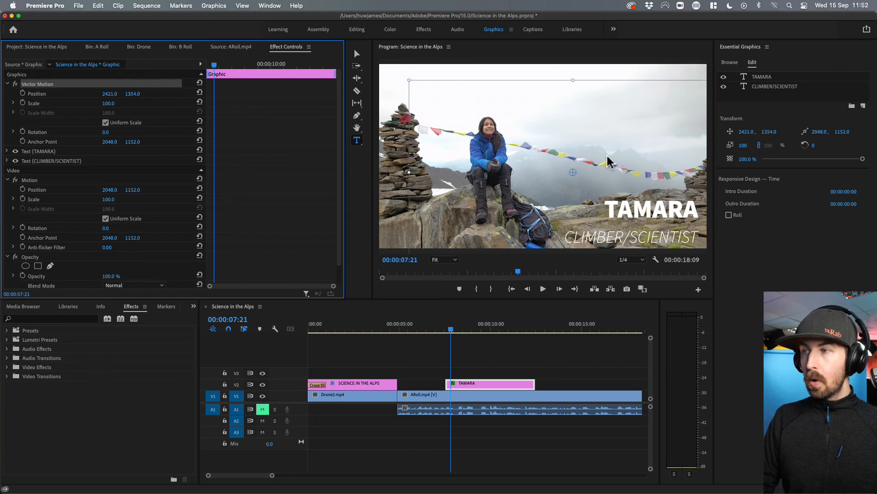
mouse_move(646, 216)
mouse_down()
mouse_move(634, 216)
mouse_move(652, 215)
mouse_move(646, 217)
mouse_up()
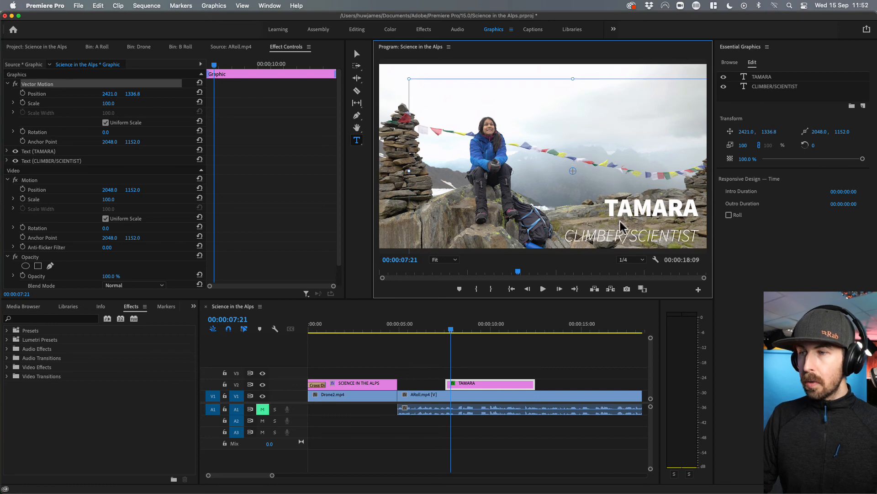
drag(448, 322, 441, 328)
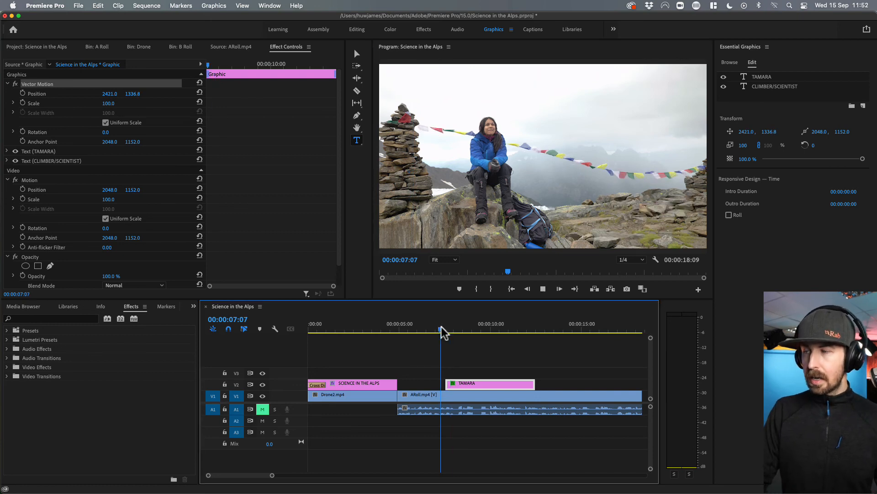
key(space)
key(space)
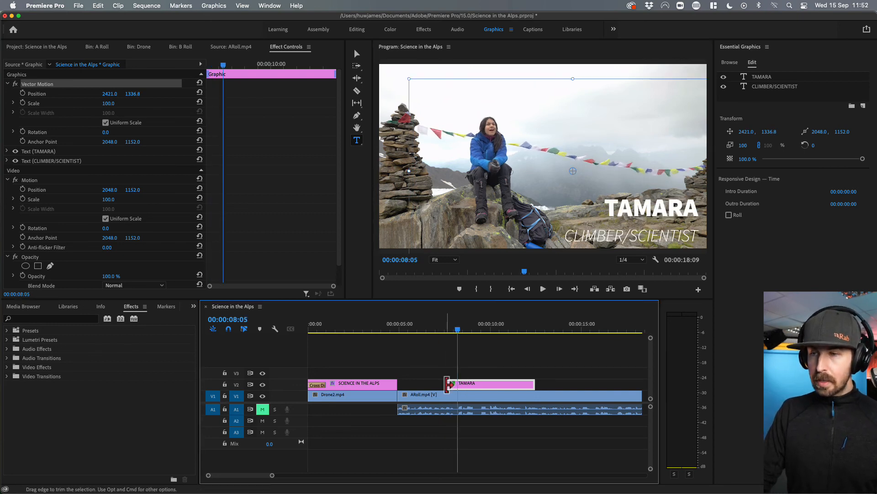
Step: Apply the default transition to both the start and end of the lower-third clip and play back the fades from 00:00:07:02
right_click(448, 385)
click(487, 450)
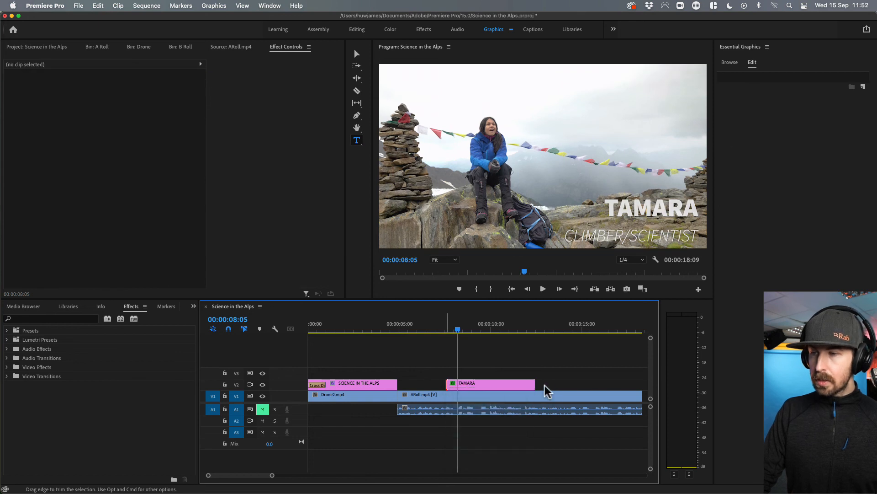
right_click(531, 386)
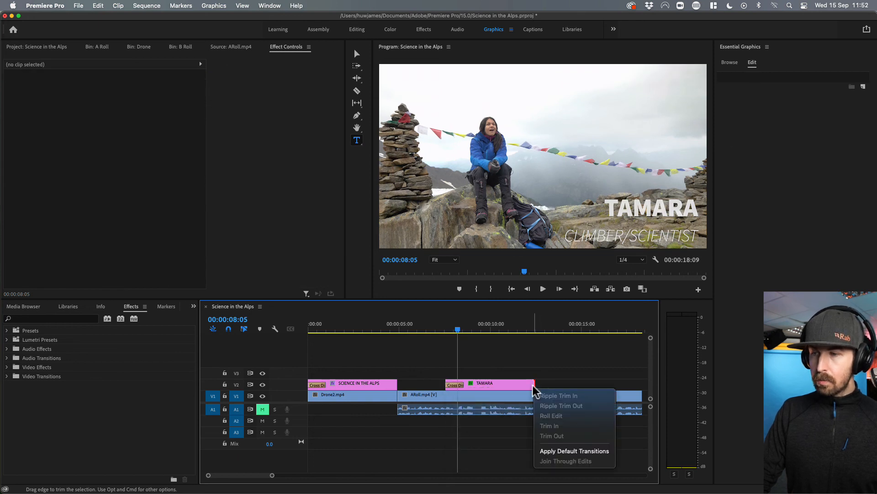
click(575, 451)
drag(444, 332, 437, 330)
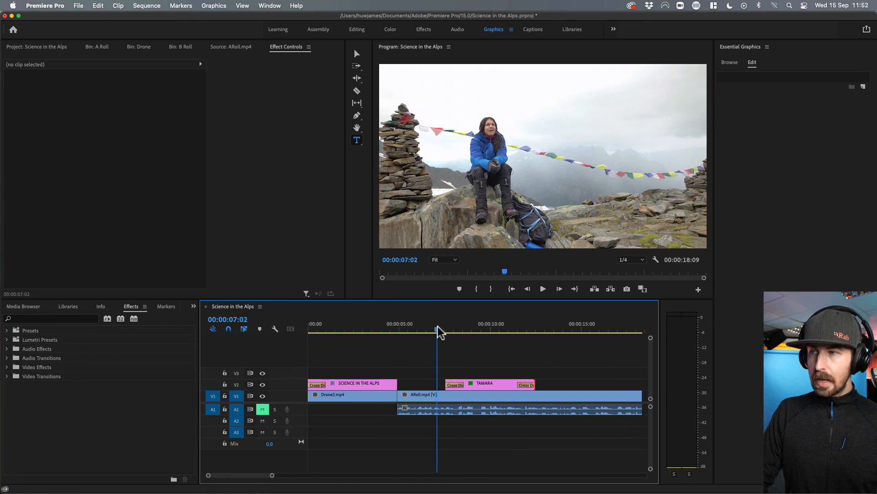
key(space)
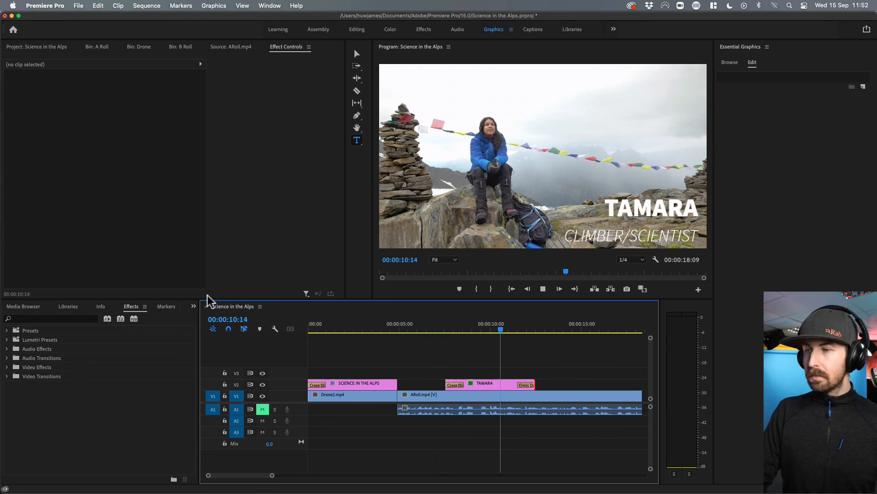
key(space)
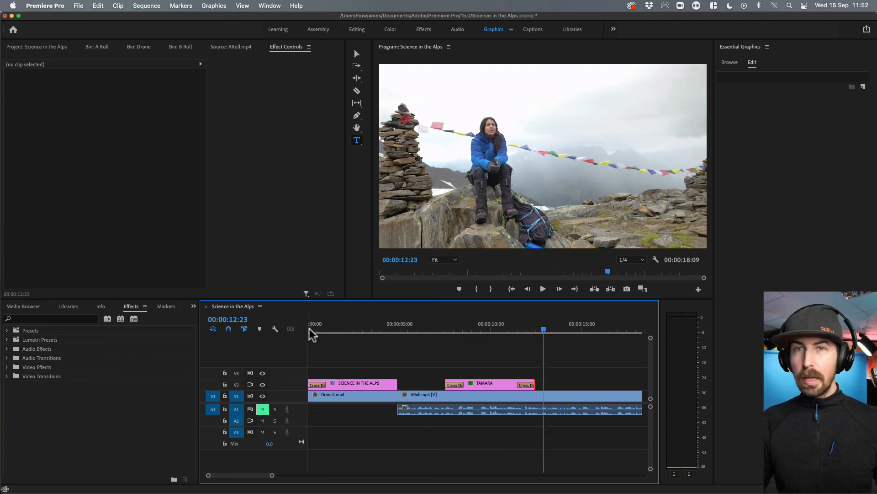